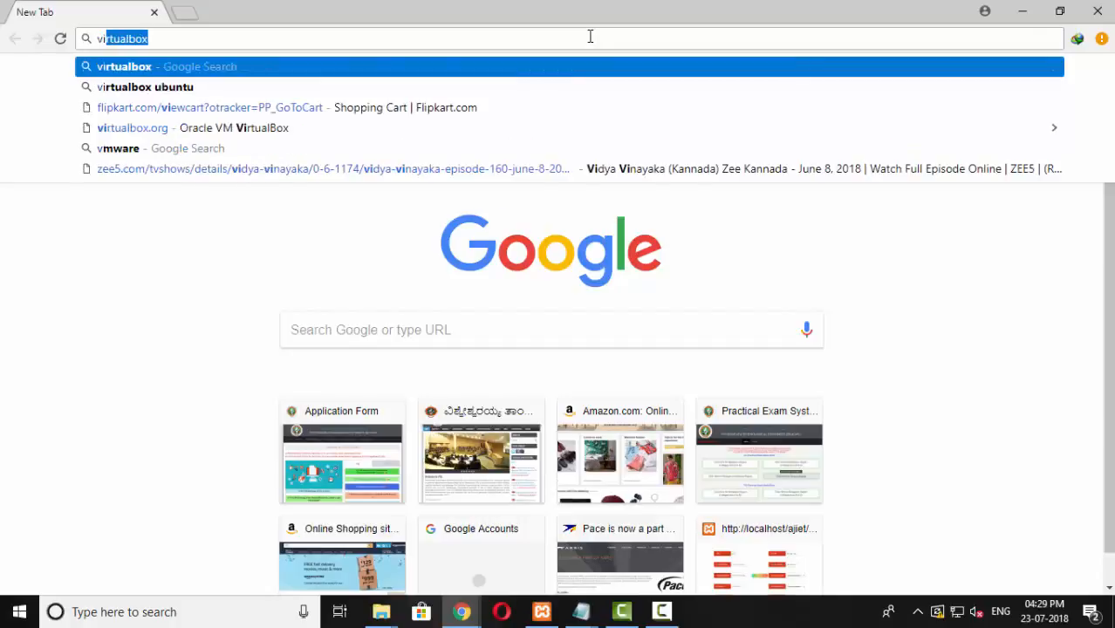
Go to virtualbox.org and open its Downloads page.
text(l)
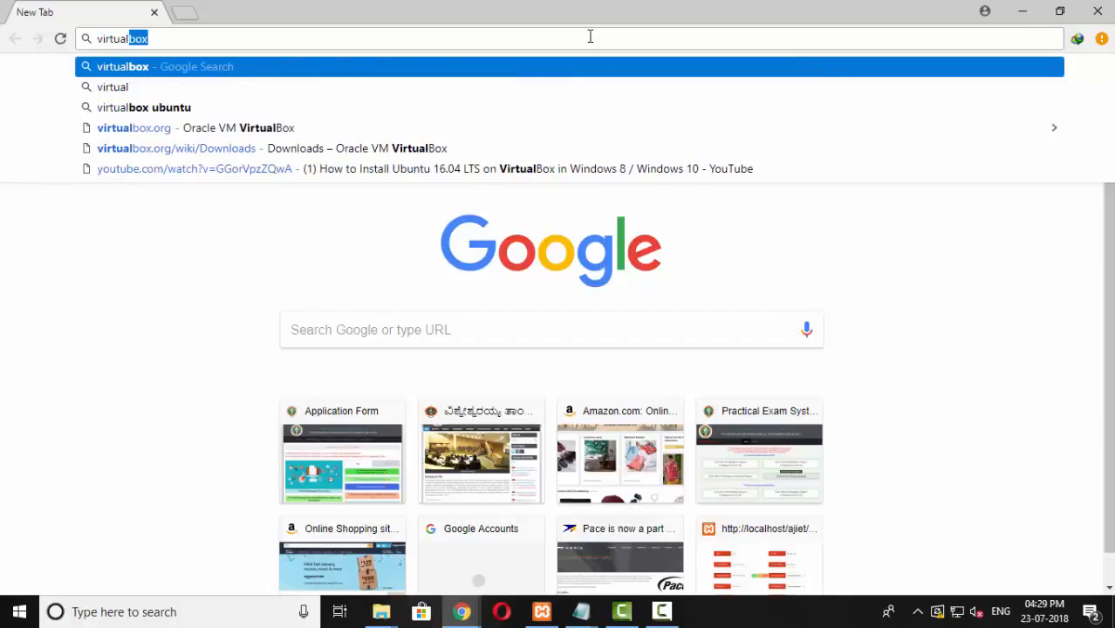
click(334, 129)
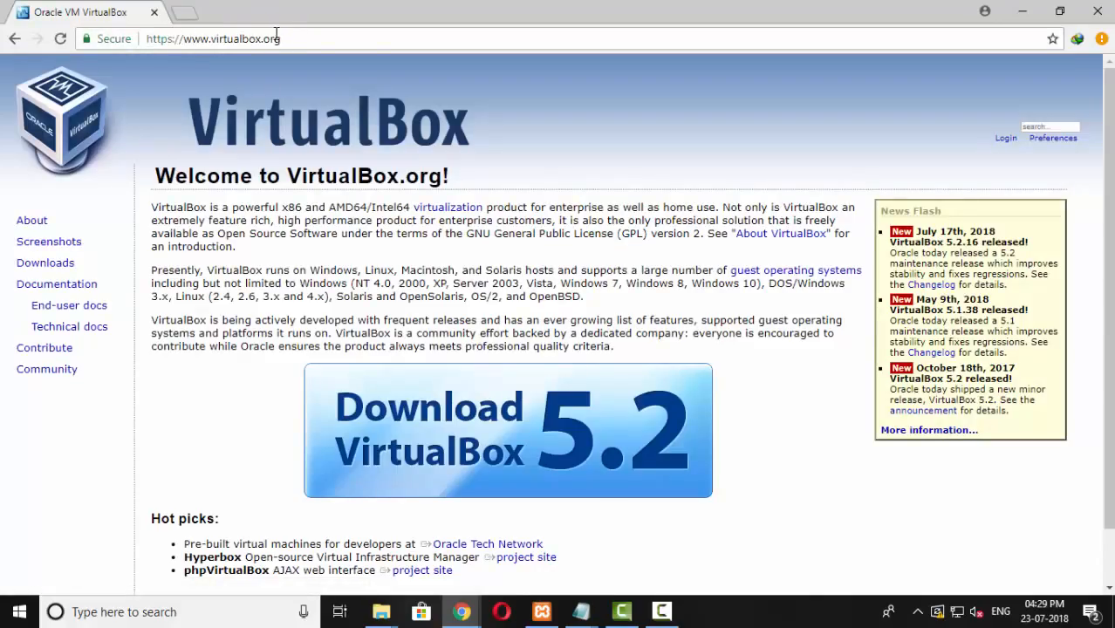
click(55, 269)
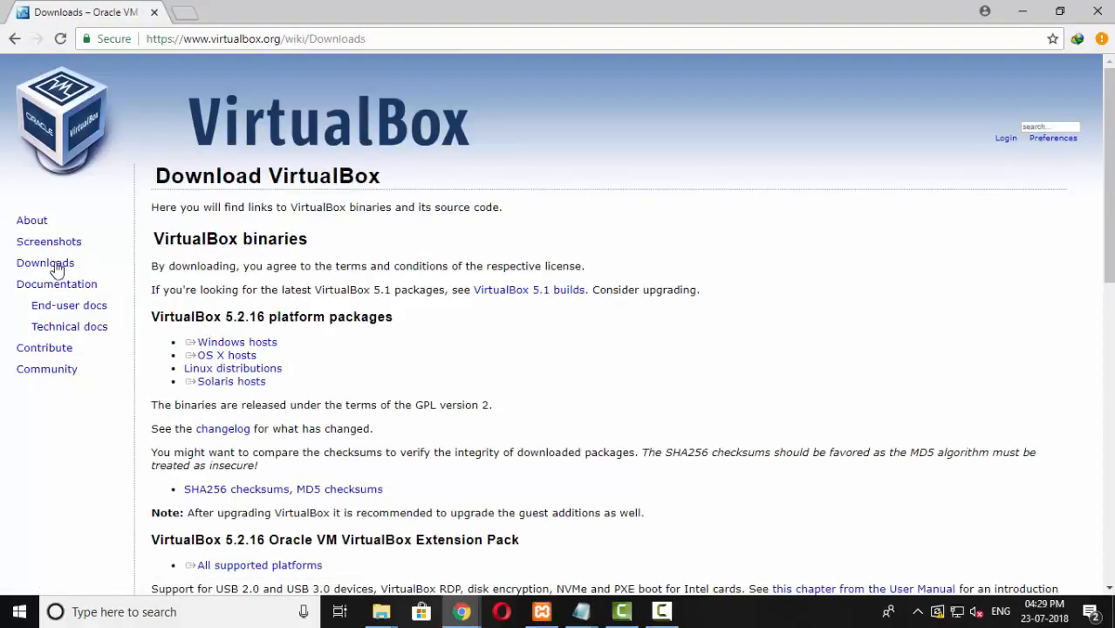
Download the VirtualBox 5.2.16 platform package for Windows hosts.
click(255, 346)
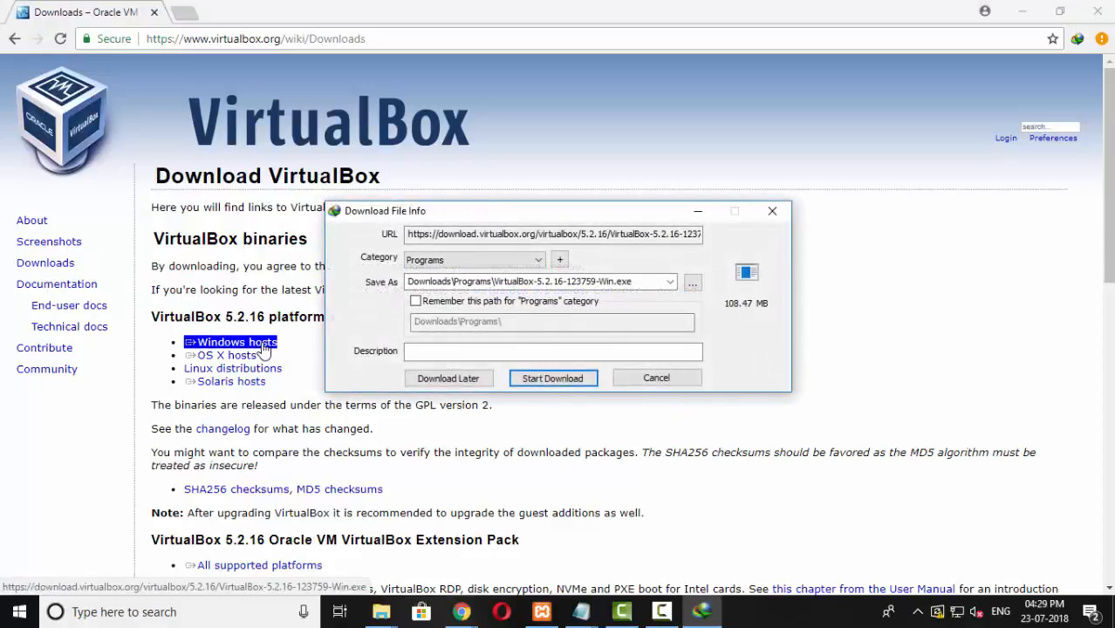
click(571, 382)
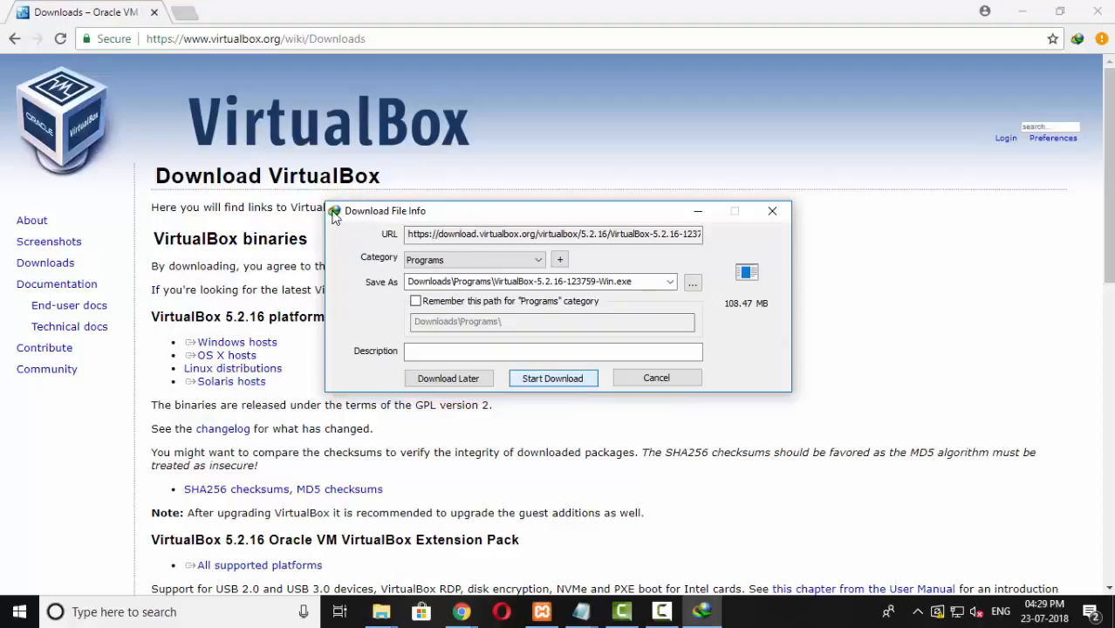
click(534, 381)
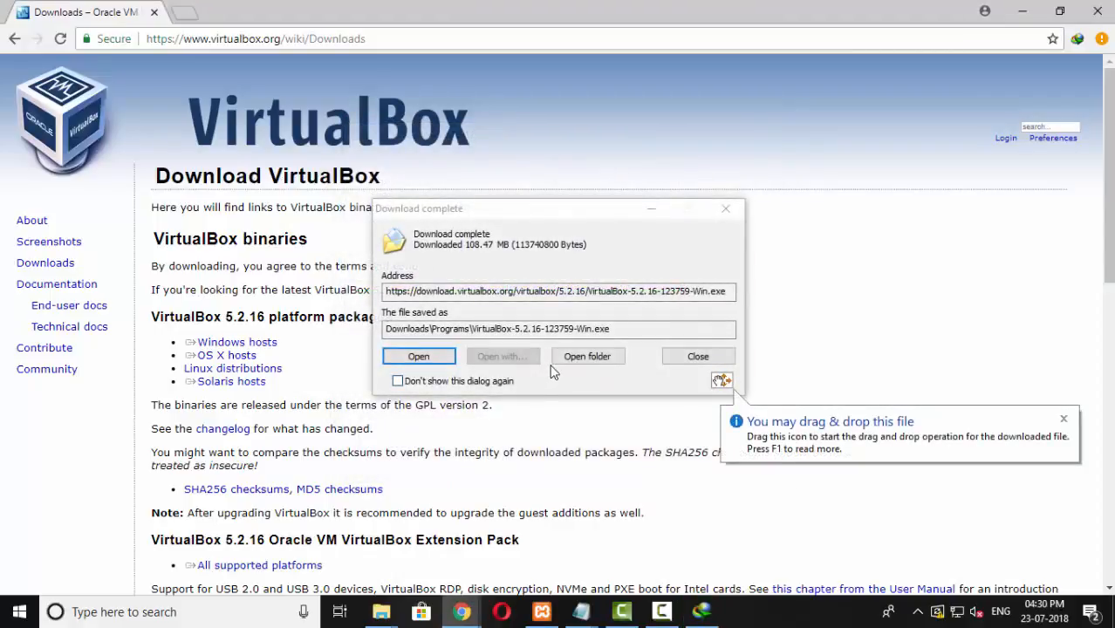
Show the downloaded VirtualBox-5.2.16-123759-Win installer in its folder and run it.
click(562, 363)
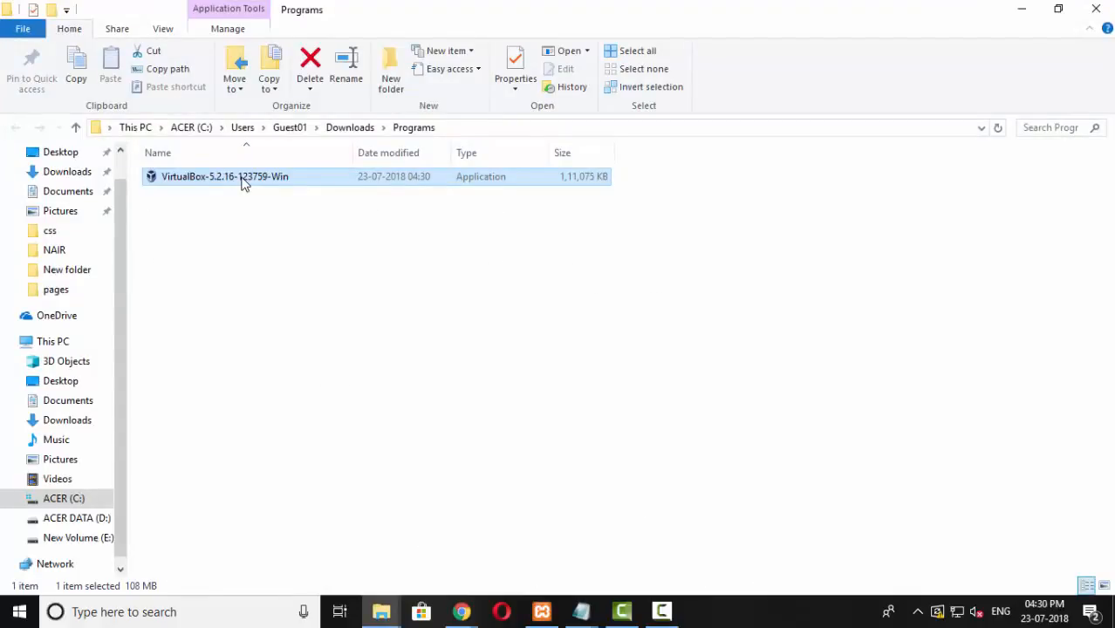
right_click(243, 181)
click(288, 141)
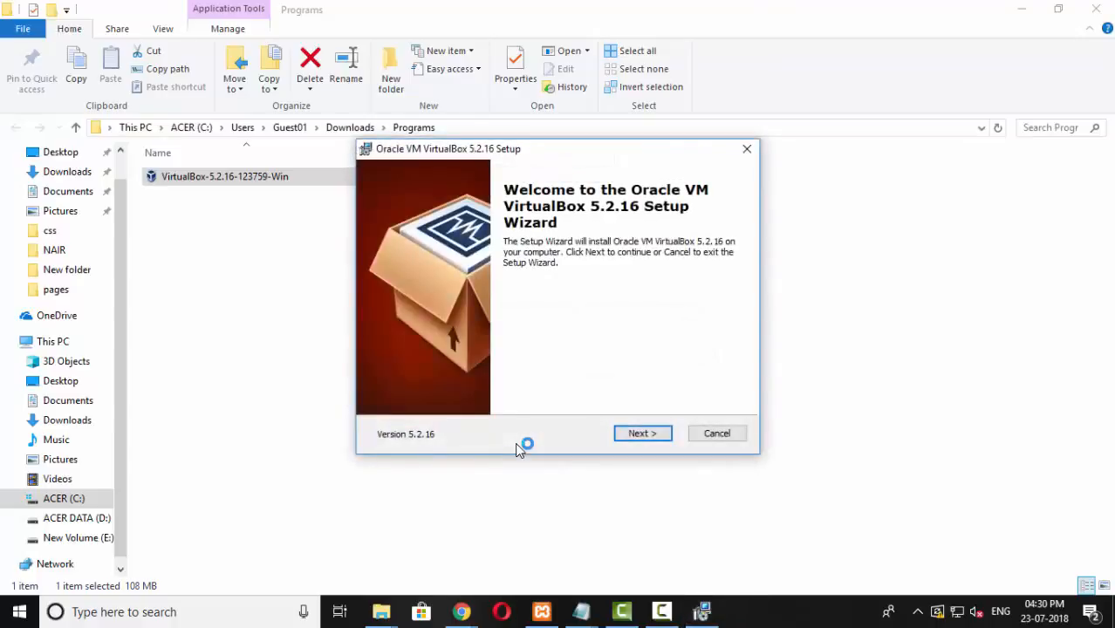
Install VirtualBox with the default features, location and shortcuts, allowing the network reset and Oracle device software, and finish the setup.
click(637, 436)
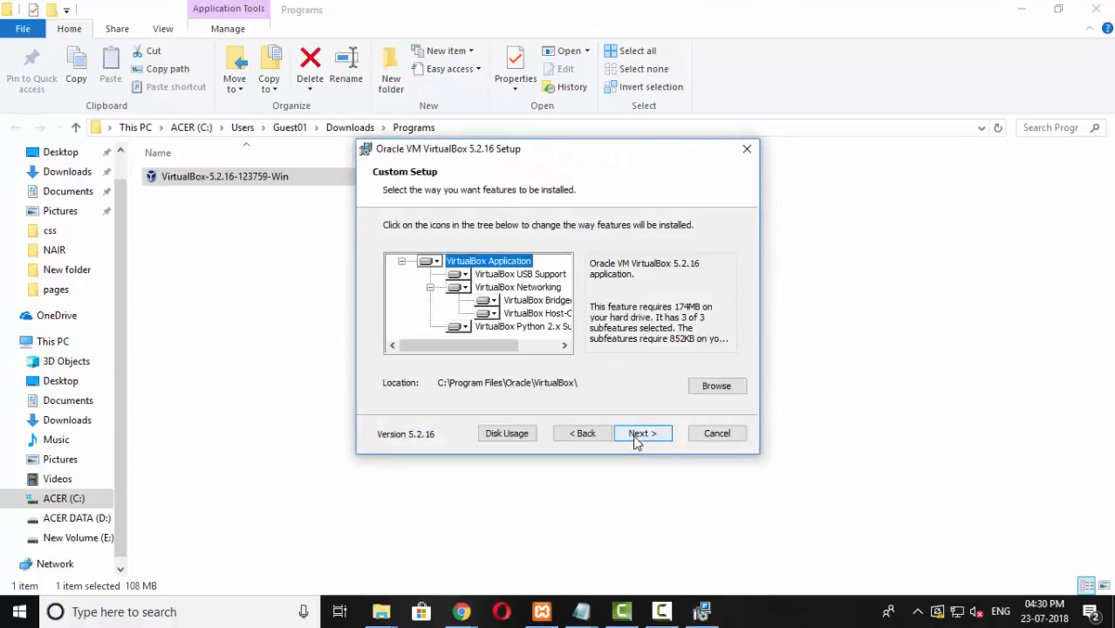
click(636, 436)
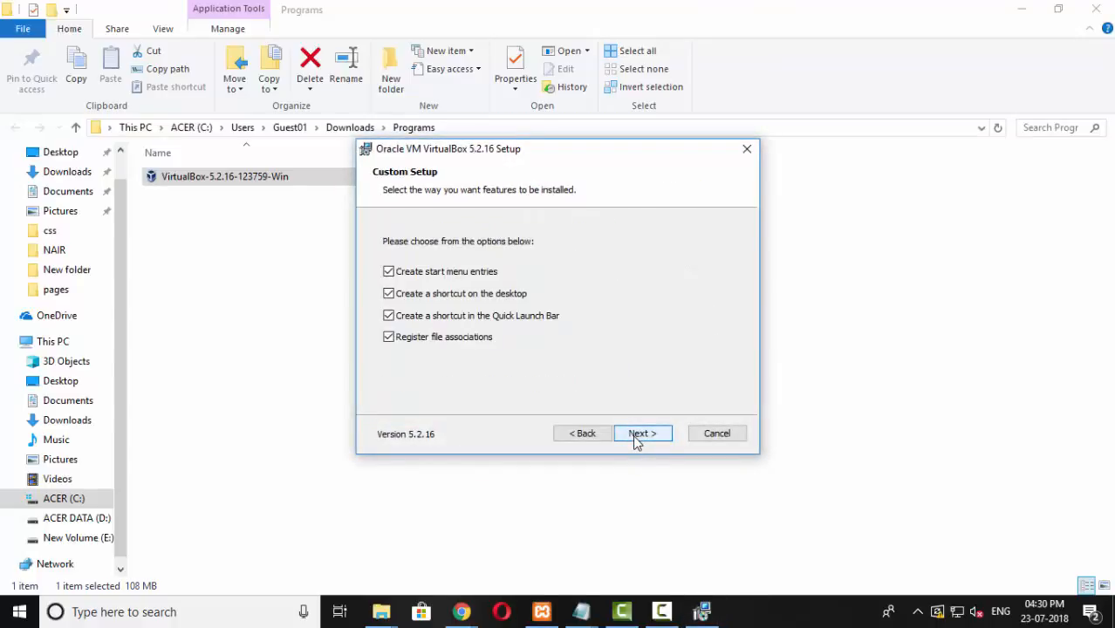
click(636, 437)
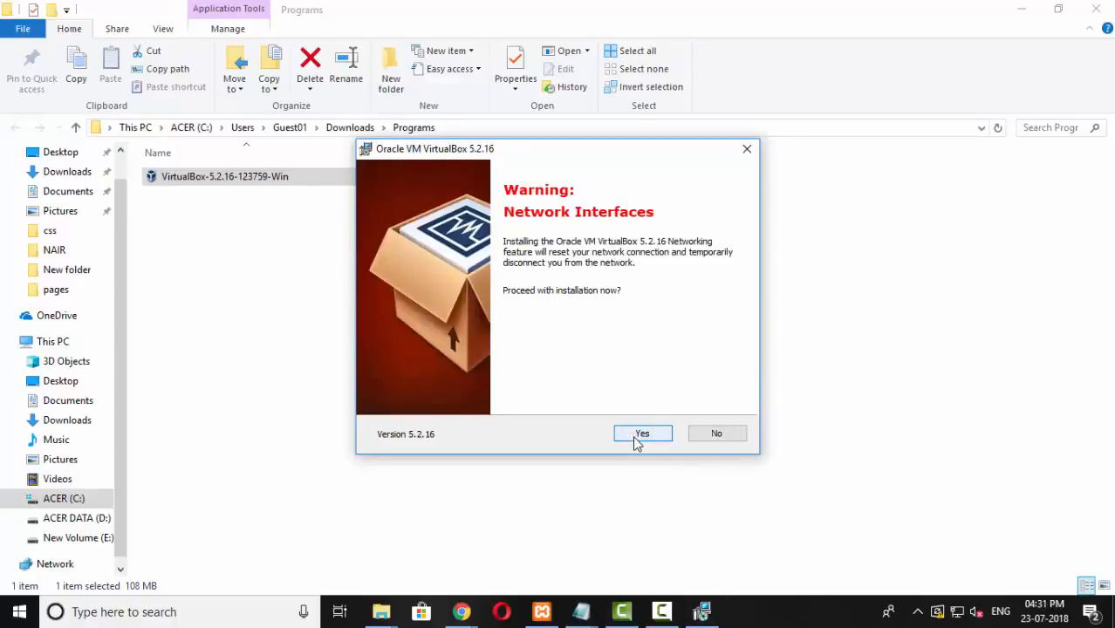
click(636, 439)
click(636, 441)
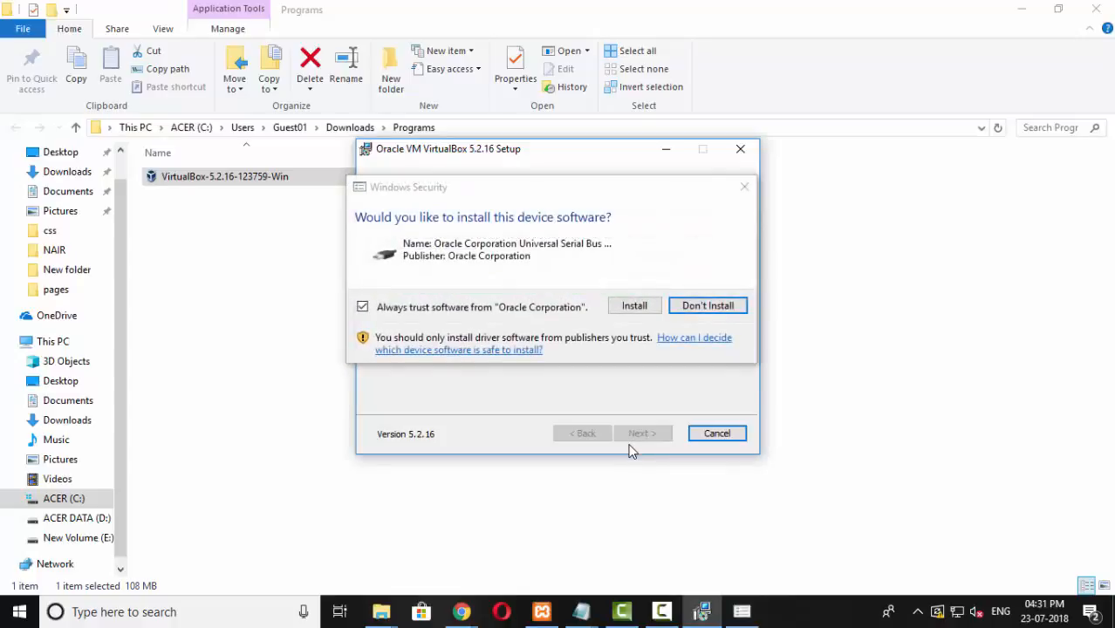
click(642, 309)
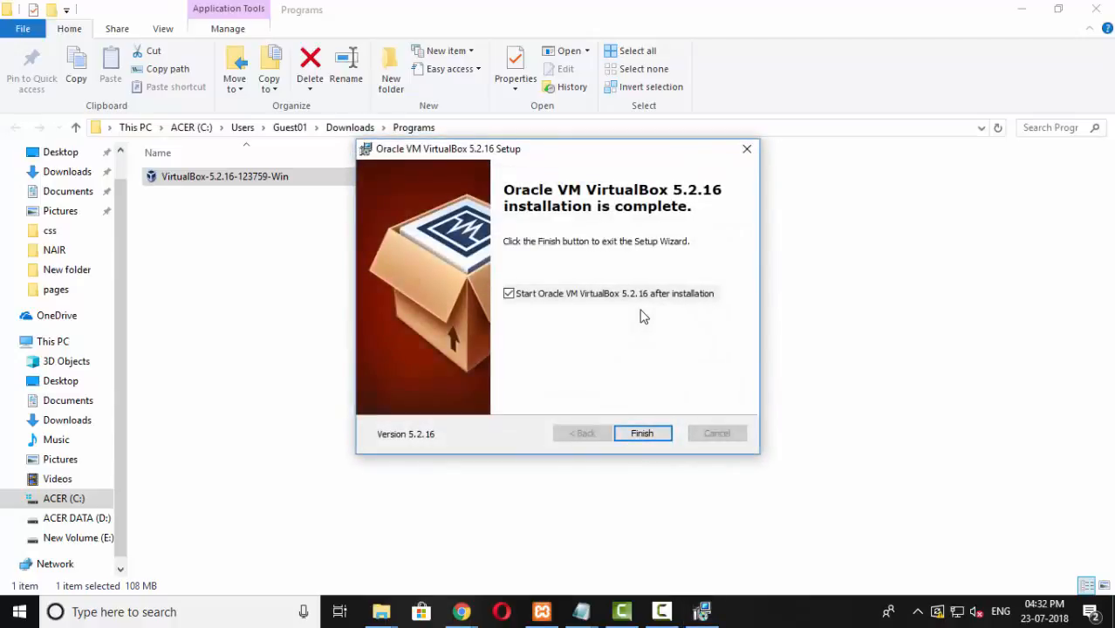
click(634, 433)
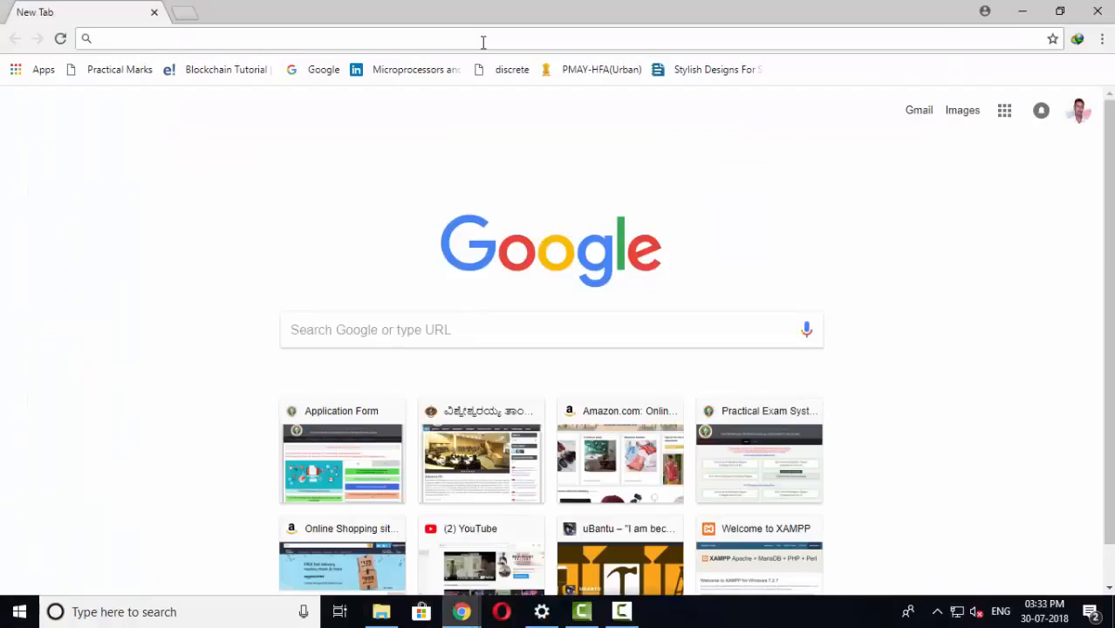
text(u)
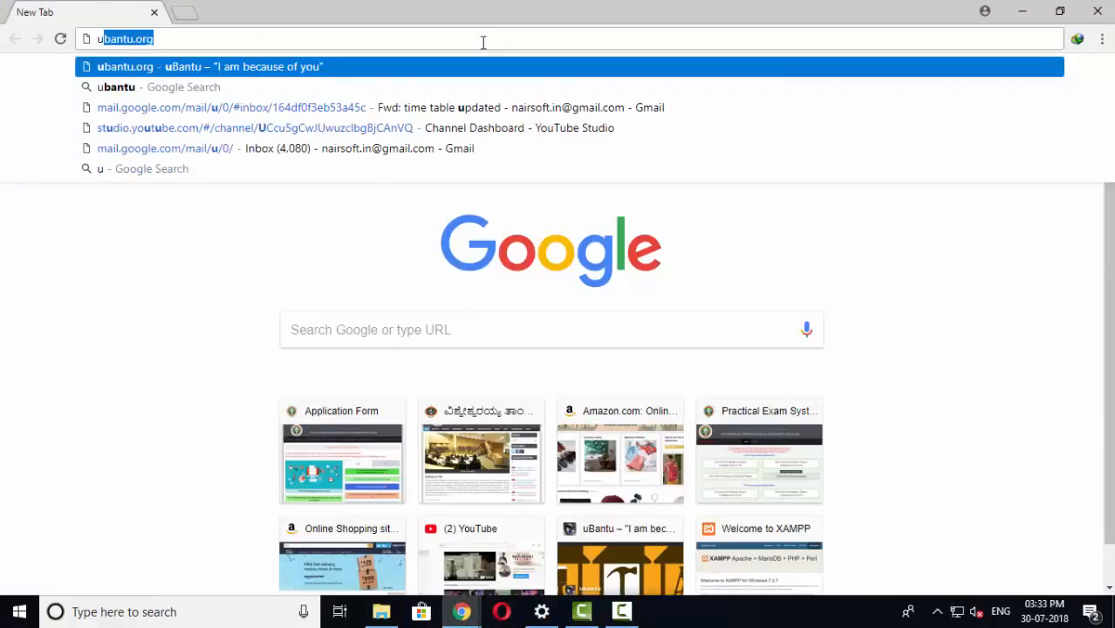
click(229, 88)
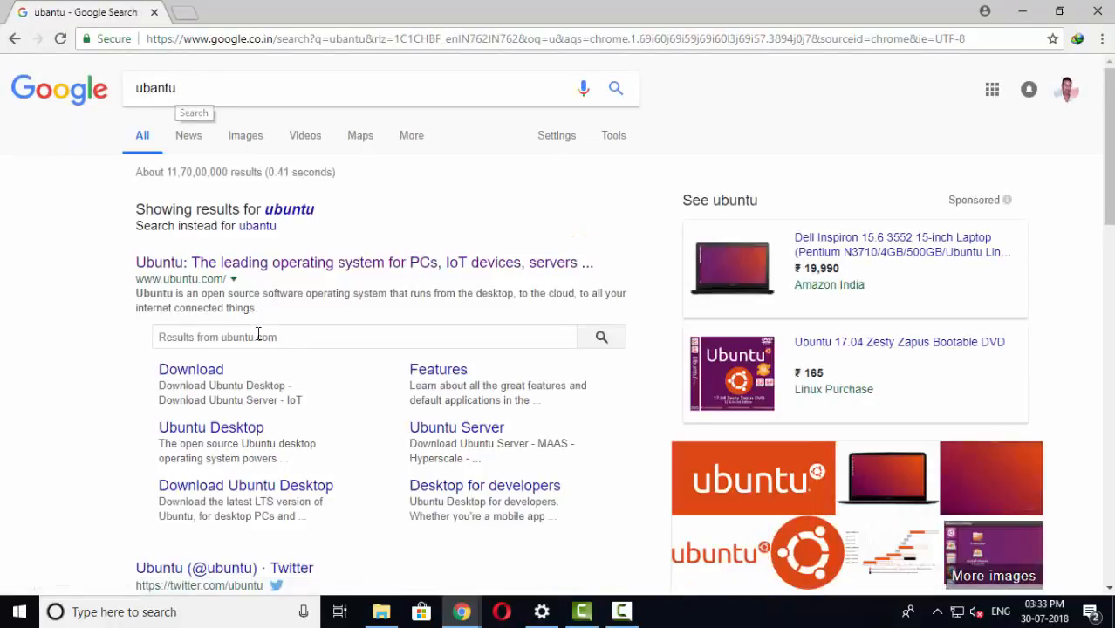
click(255, 268)
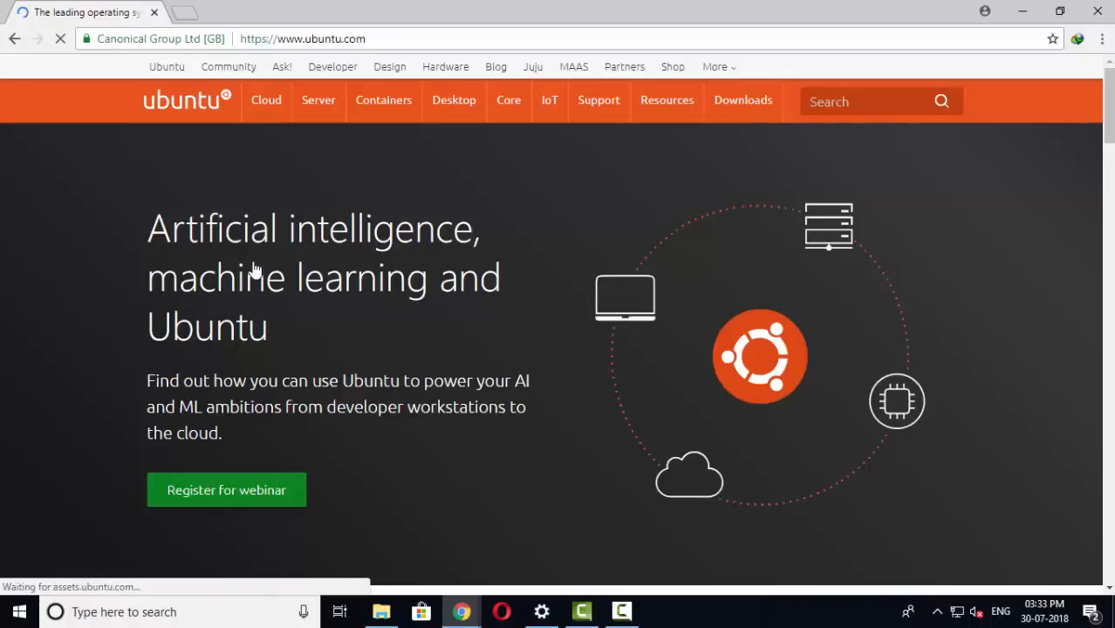
Download the Ubuntu 18.04.1 LTS desktop ISO from the site's desktop downloads page.
mouse_move(749, 112)
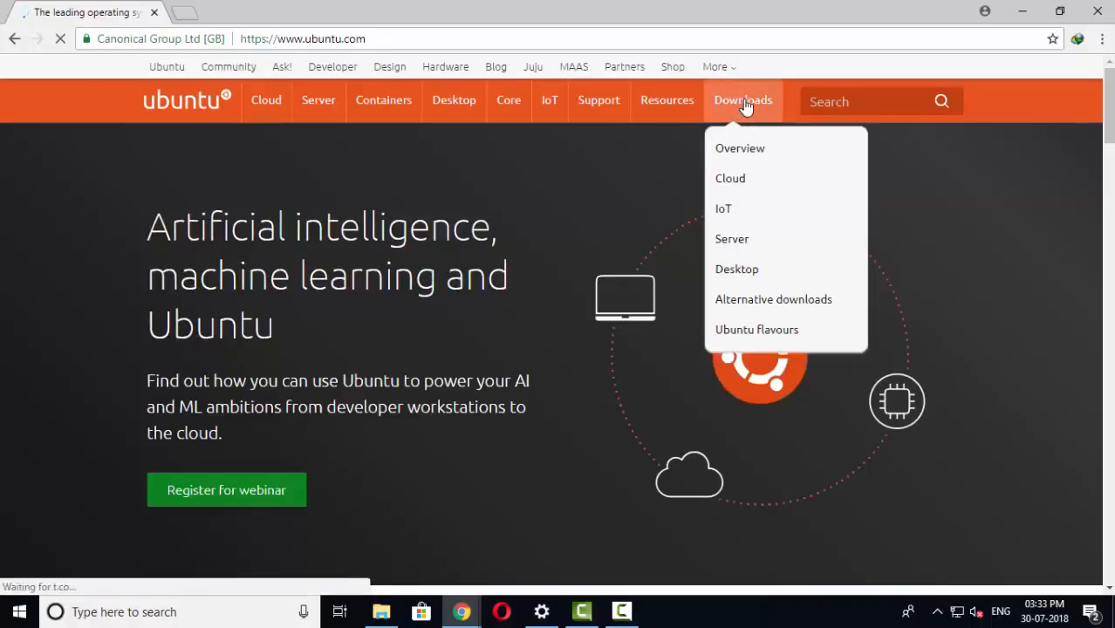
click(753, 270)
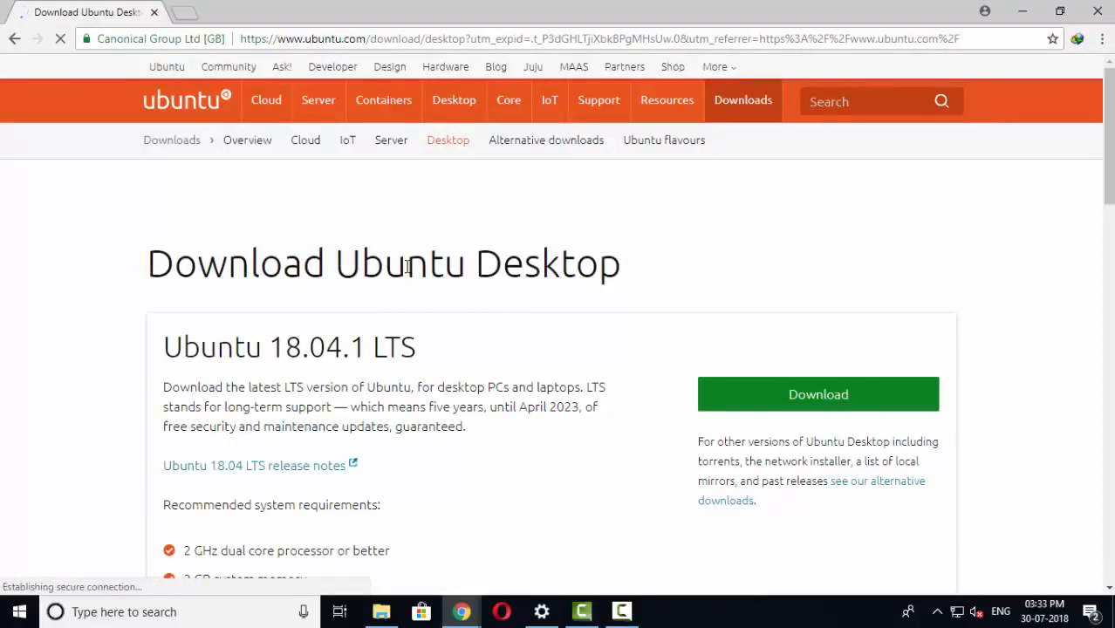
scroll(500, 331, down, 1)
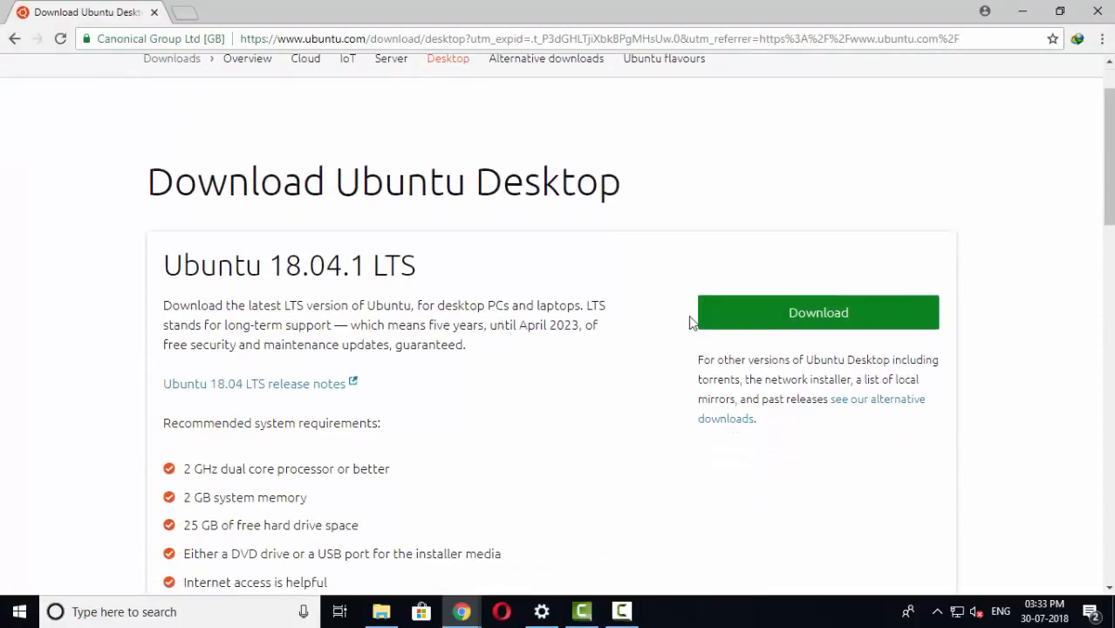
click(784, 319)
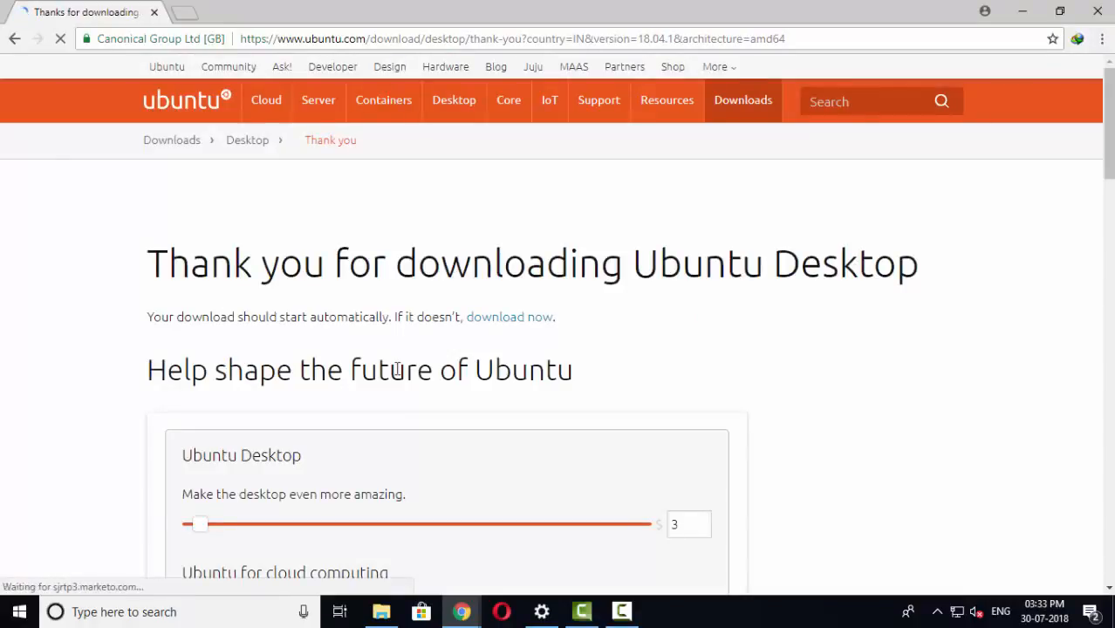
scroll(398, 373, down, 1)
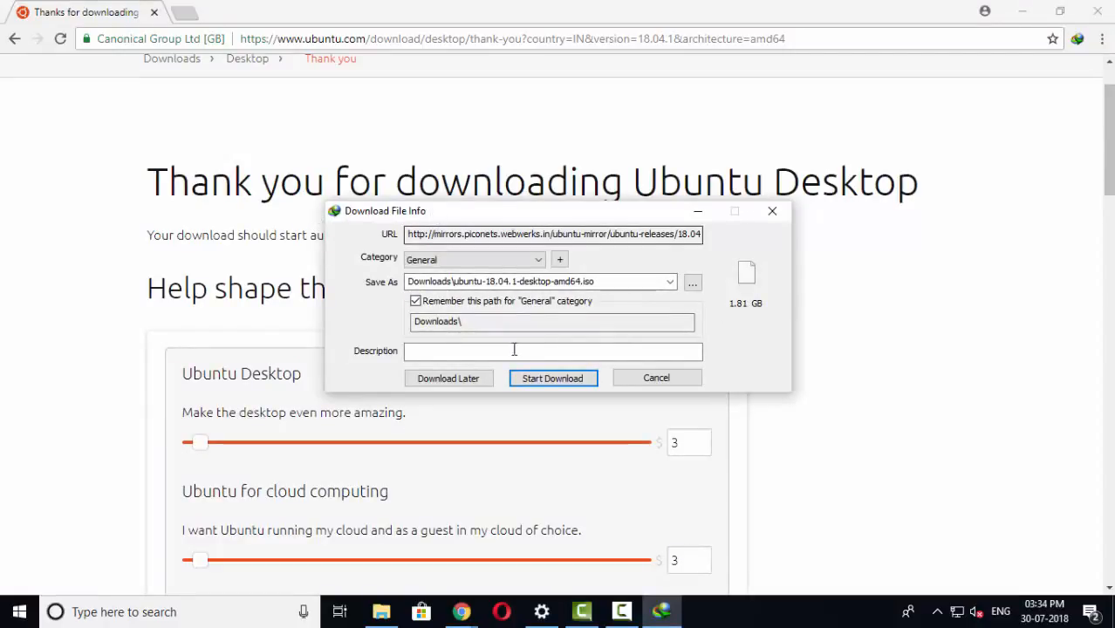
click(534, 378)
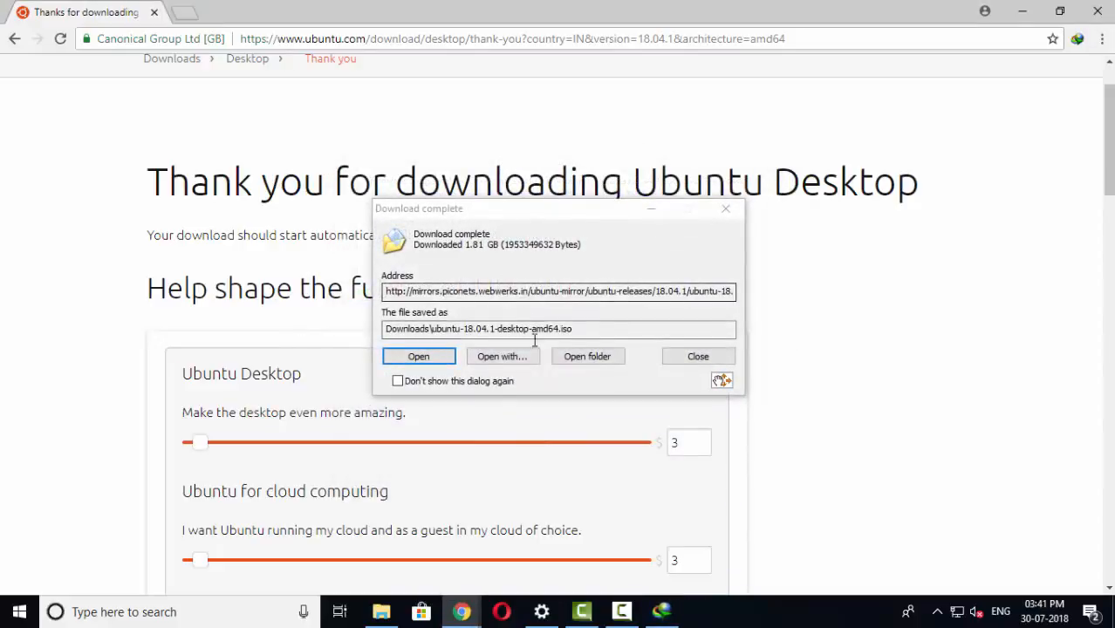
Show the downloaded ubuntu-18.04.1-desktop-amd64 image in a maximized Downloads folder and copy the file.
click(578, 357)
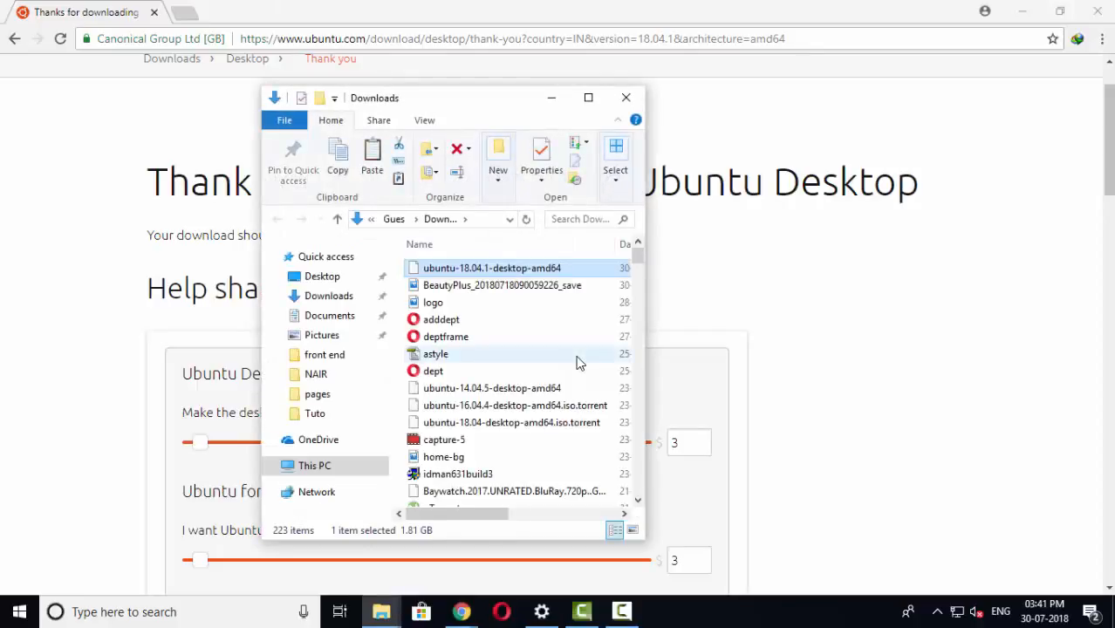
click(588, 99)
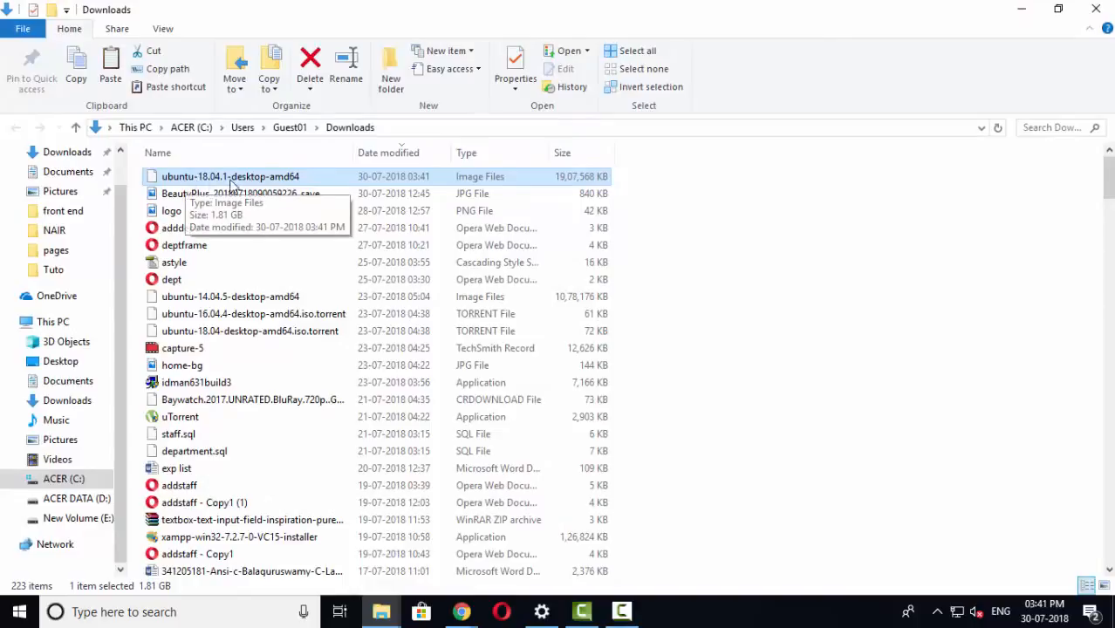
right_click(253, 178)
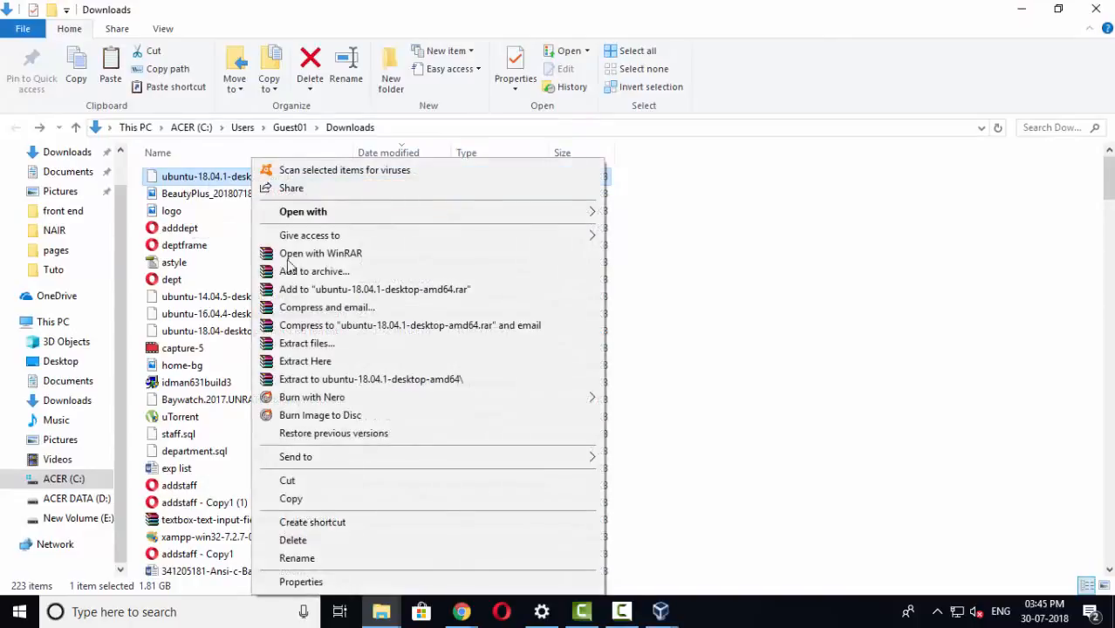
click(292, 496)
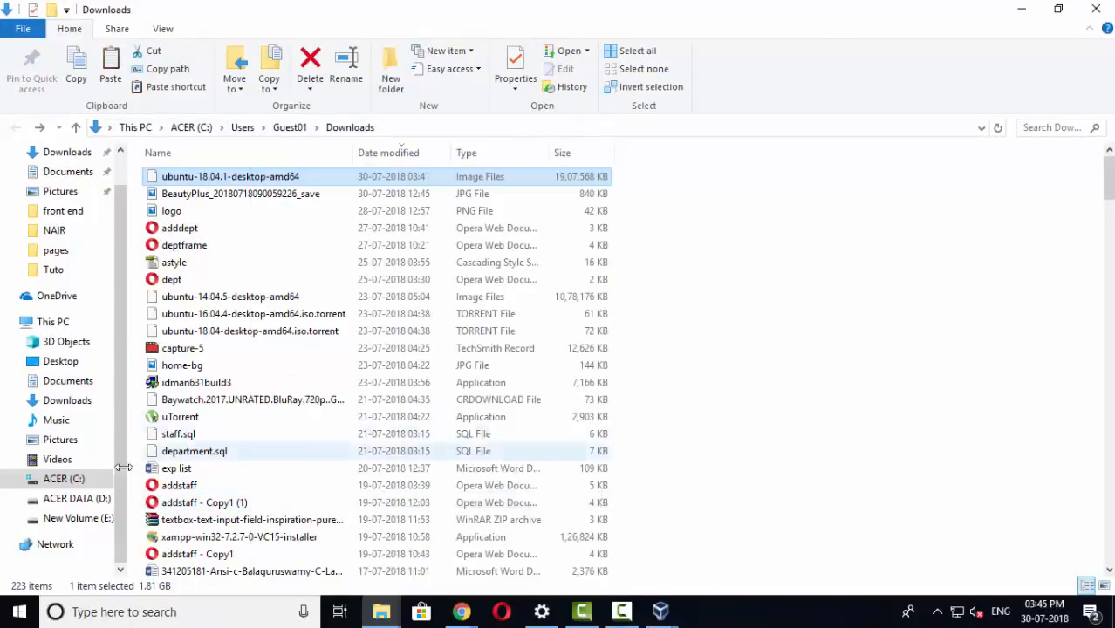
Paste the copied Ubuntu image into the NAIR folder on drive D:.
click(75, 499)
click(186, 318)
double_click(186, 319)
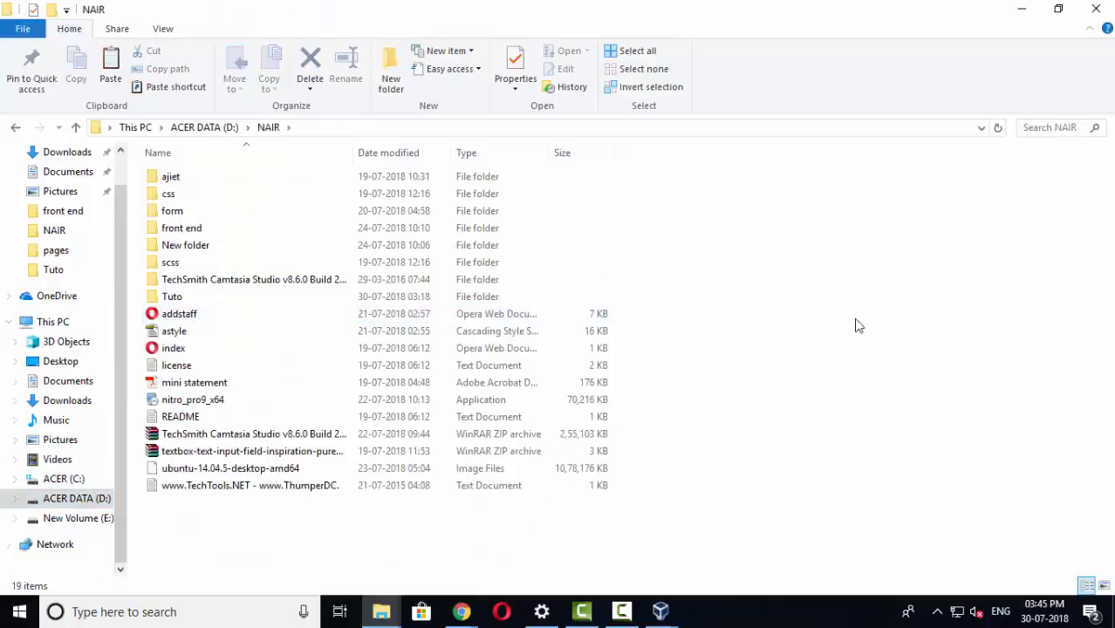
right_click(780, 284)
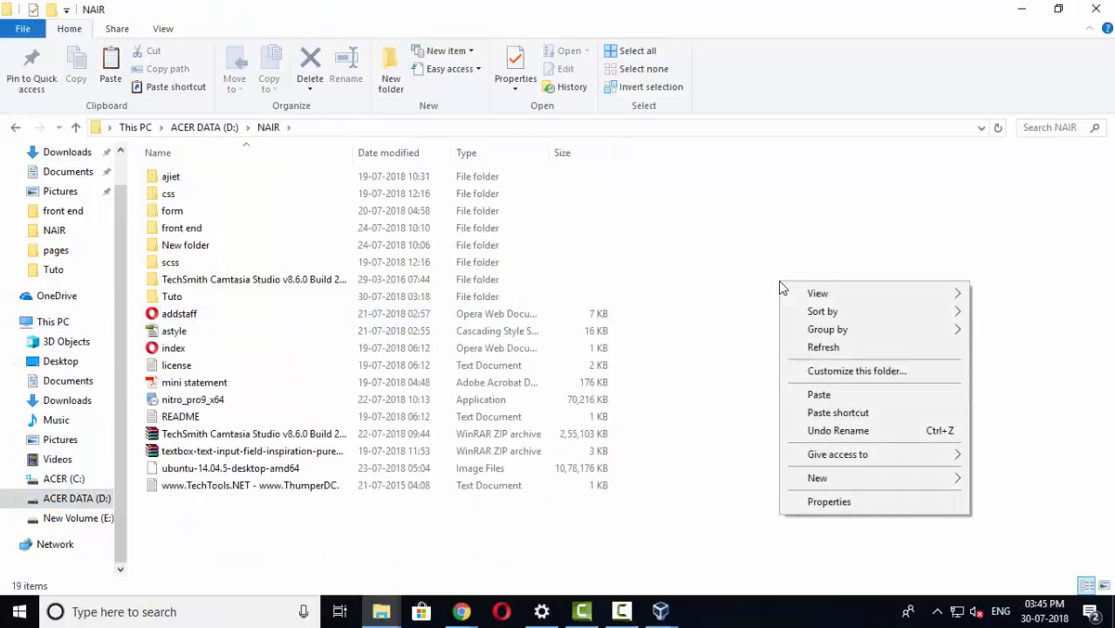
click(815, 398)
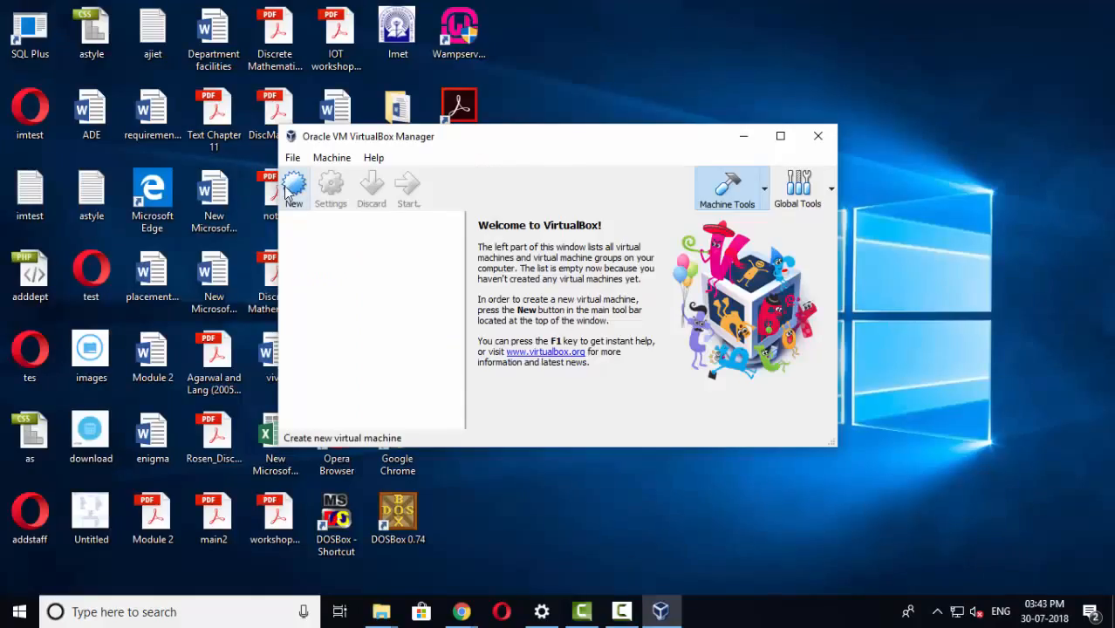
Start a new VirtualBox virtual machine named Ubantu with type Linux and version Ubuntu (64-bit).
click(294, 190)
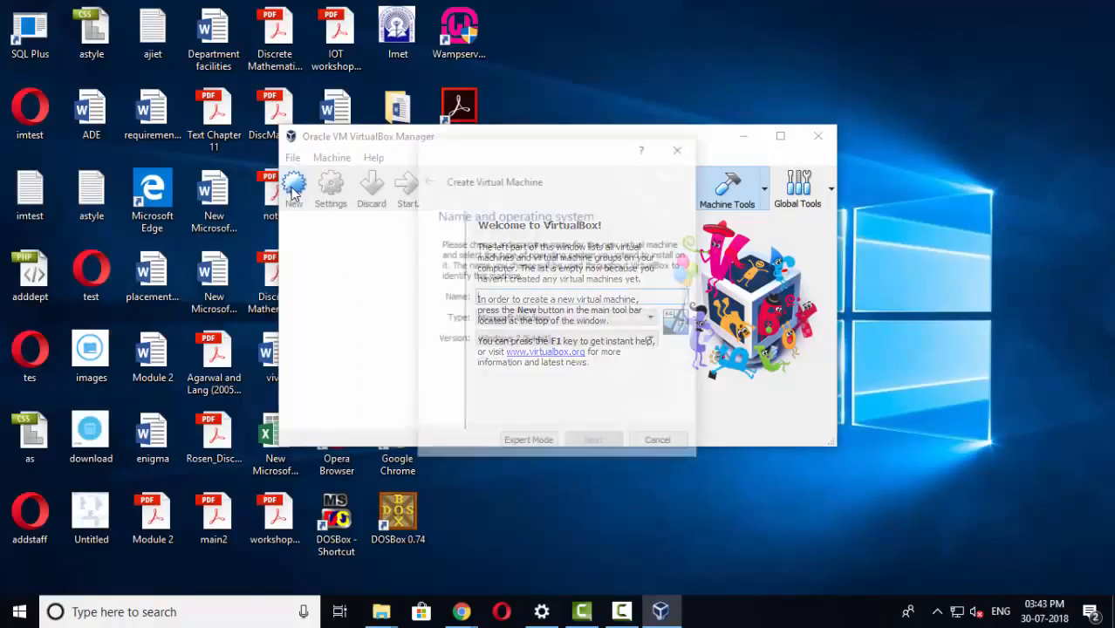
text(Ubantu)
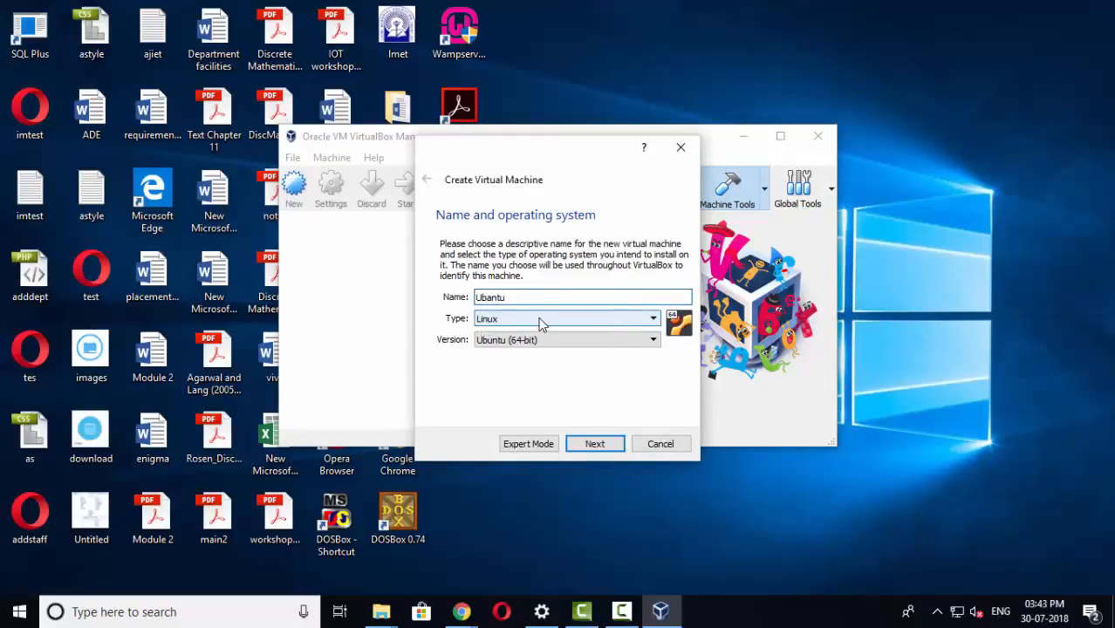
click(593, 445)
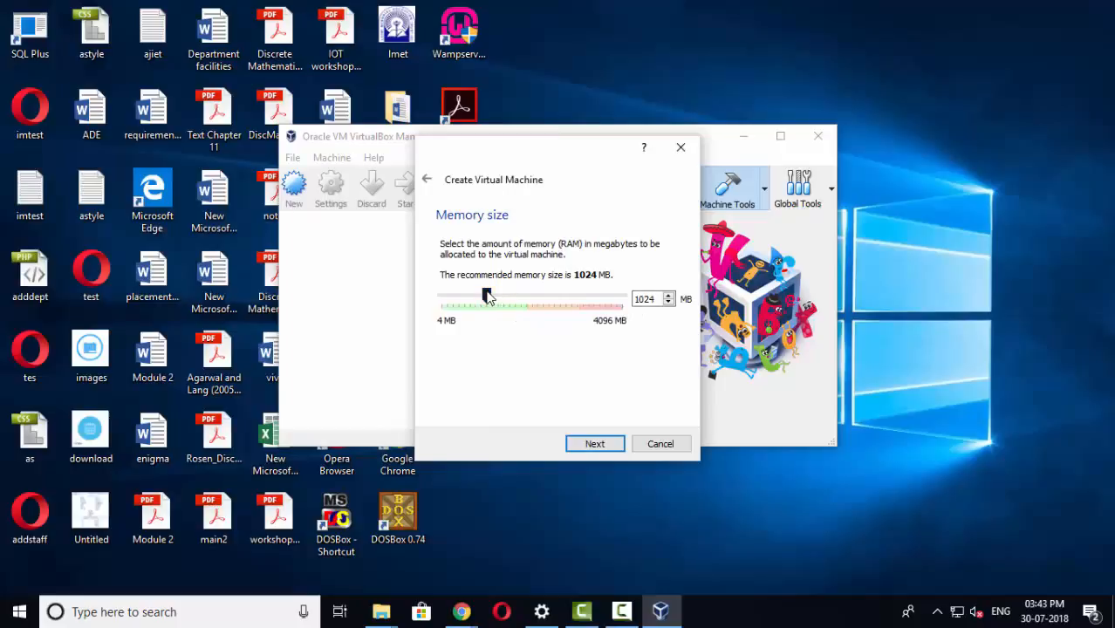
Raise the virtual machine's memory above the recommended 1024 MB and choose to create a virtual hard disk now.
drag(488, 296, 531, 297)
click(594, 446)
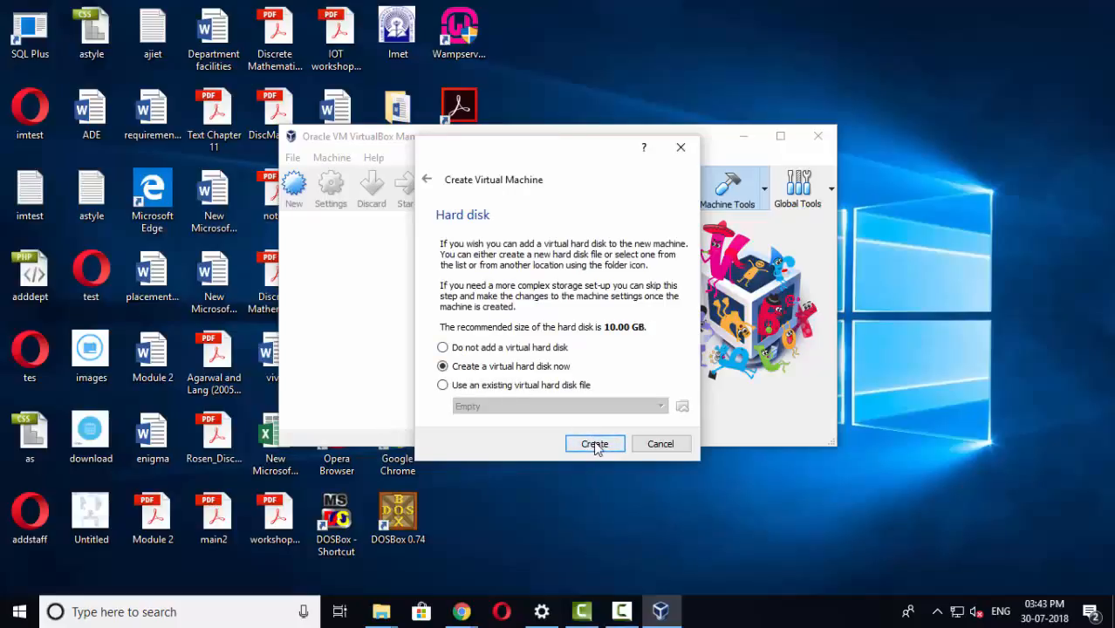
click(595, 446)
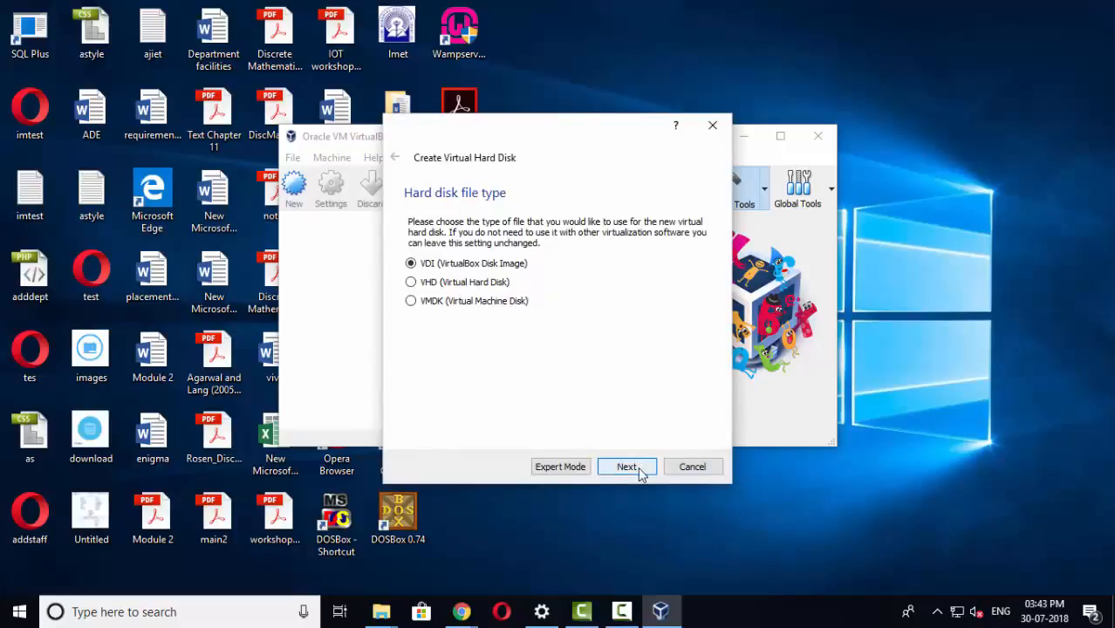
Create the Ubantu virtual hard disk as a dynamically allocated VDI file of 10.00 GB.
click(640, 470)
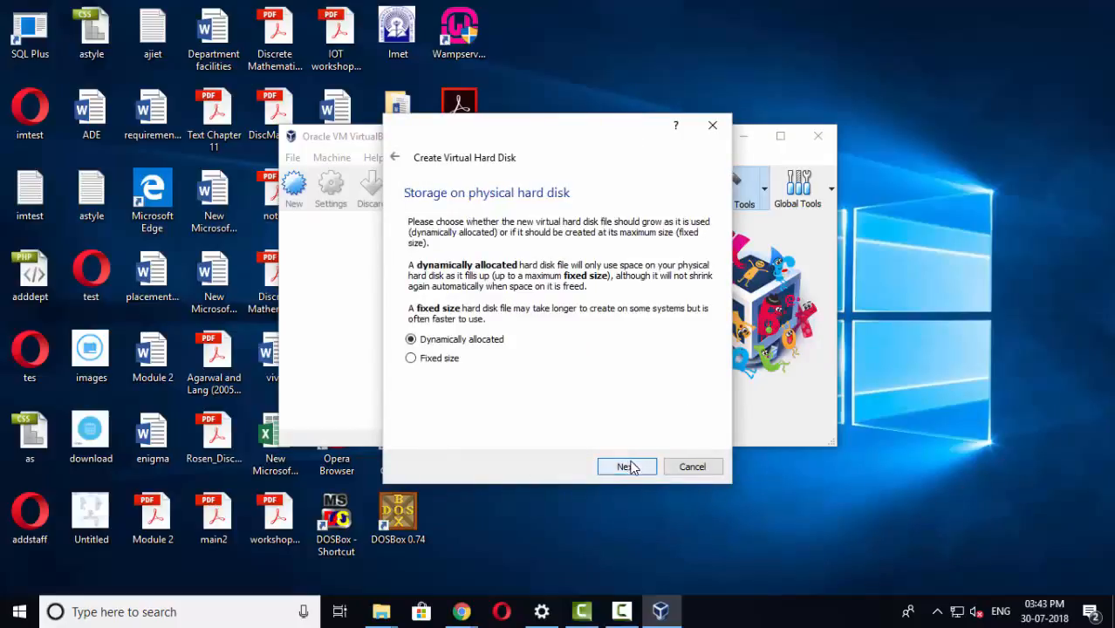
click(630, 468)
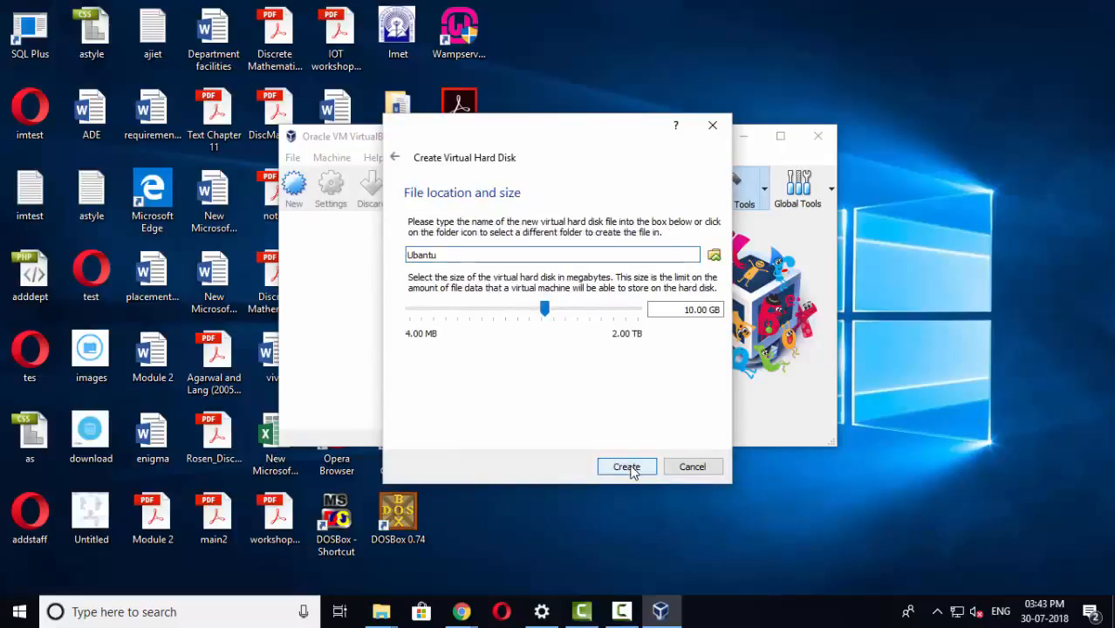
click(629, 467)
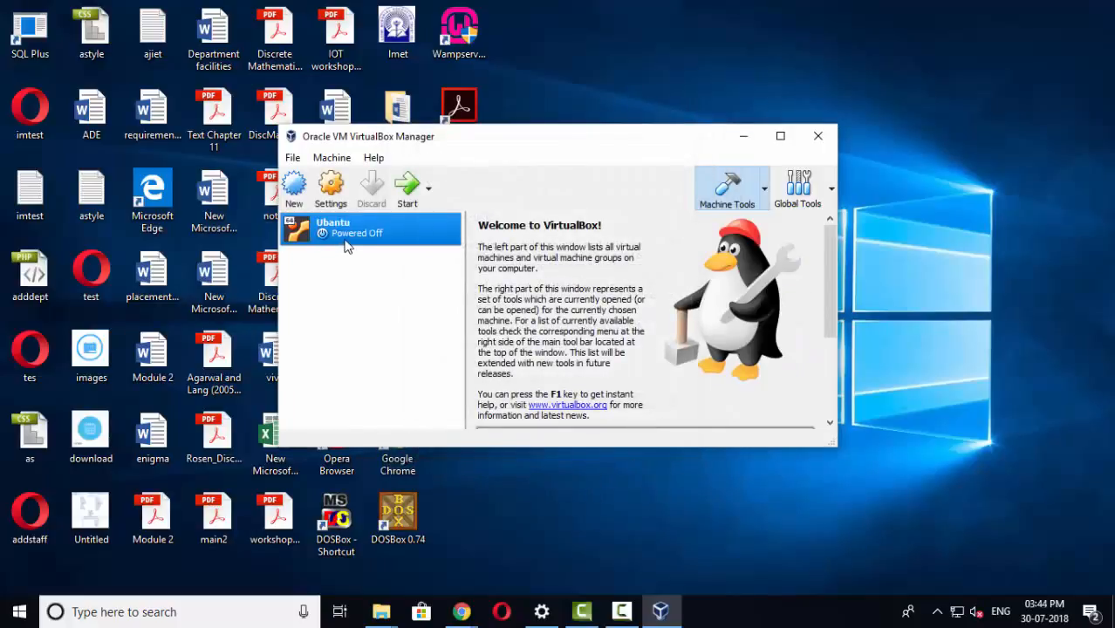
Start the Ubantu virtual machine with ubuntu-18.04.1-desktop-amd64 from the NAIR folder as its start-up disk.
click(408, 187)
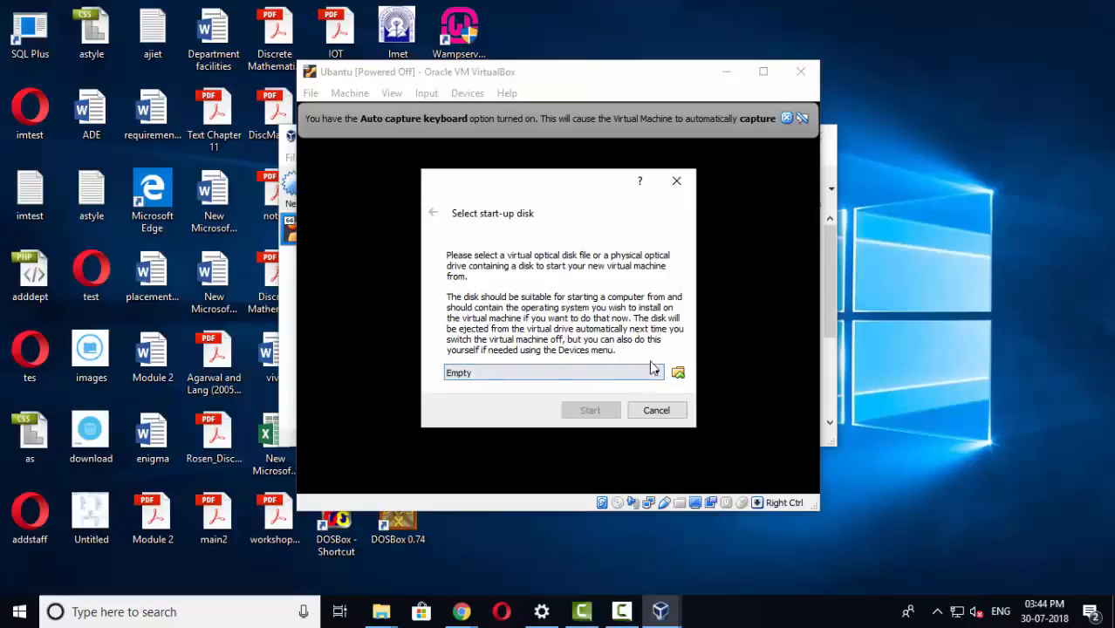
click(678, 375)
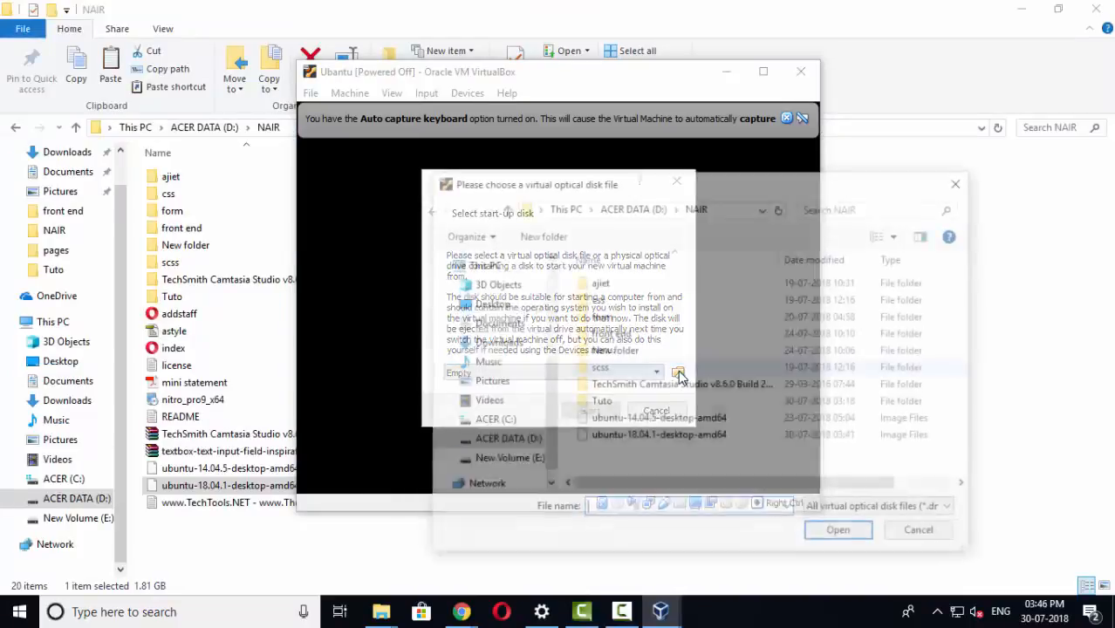
click(670, 437)
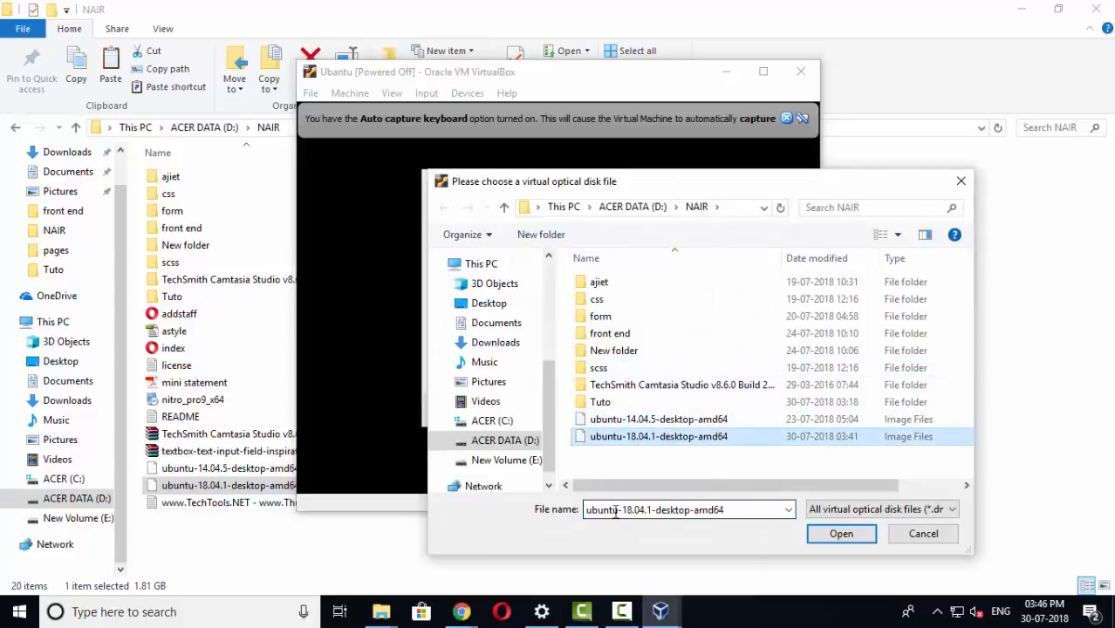
click(824, 536)
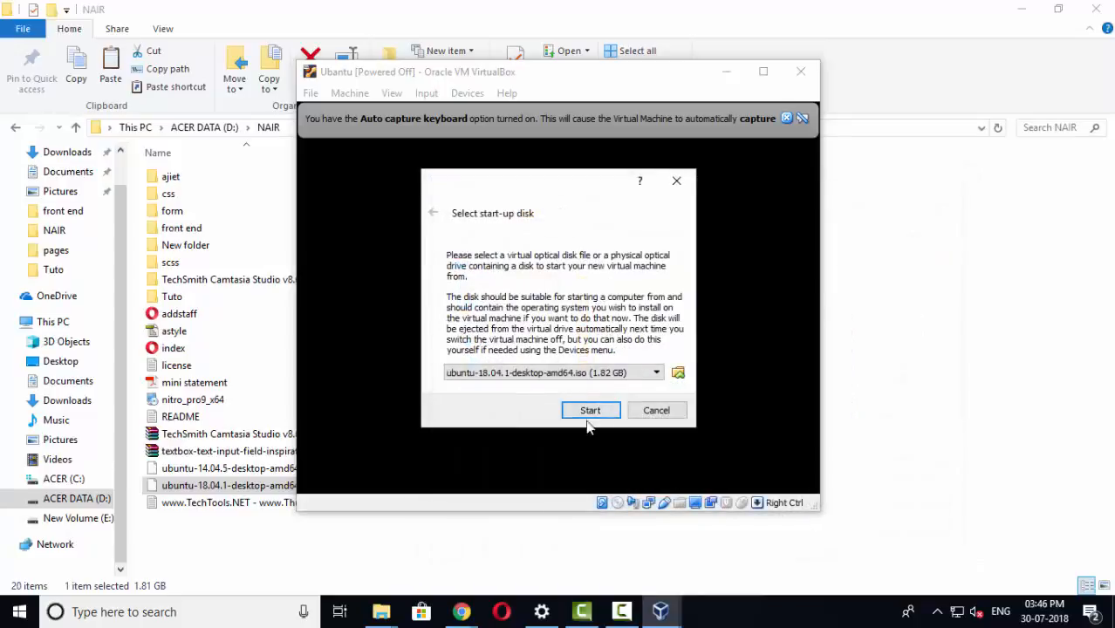
click(597, 411)
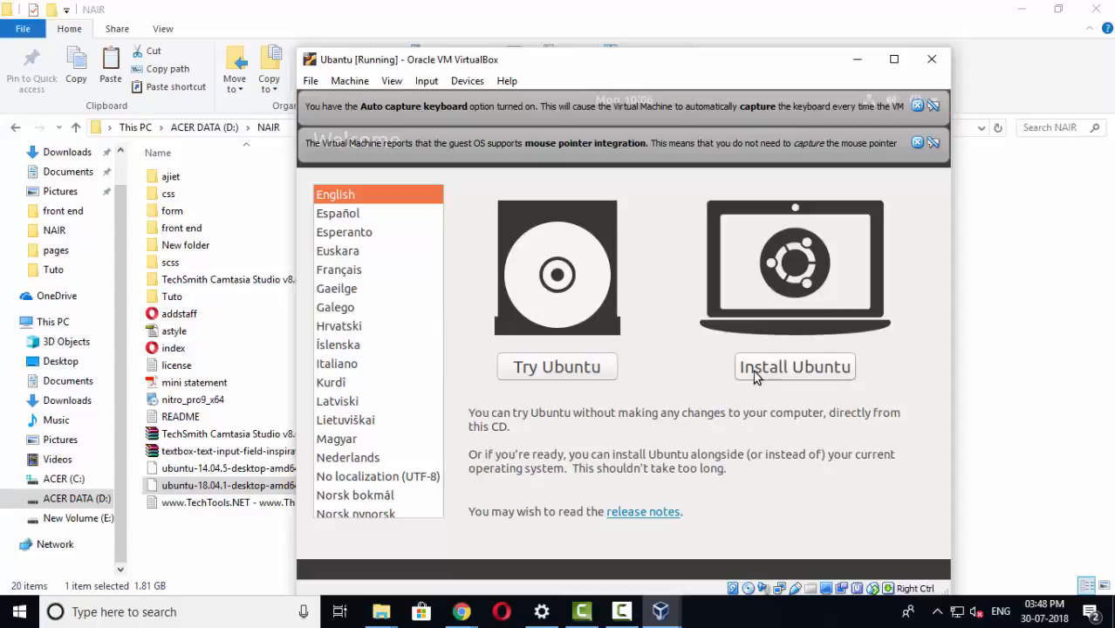
Try Ubuntu without installing it, dismiss both virtual machine notifications for good and maximize the machine's window.
click(547, 376)
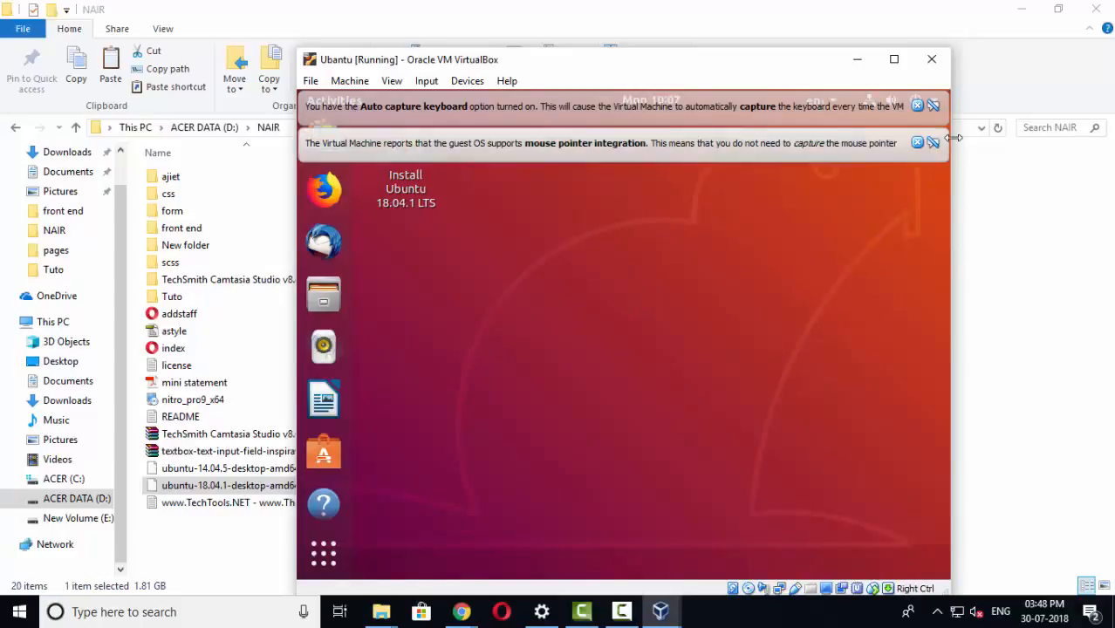
click(932, 142)
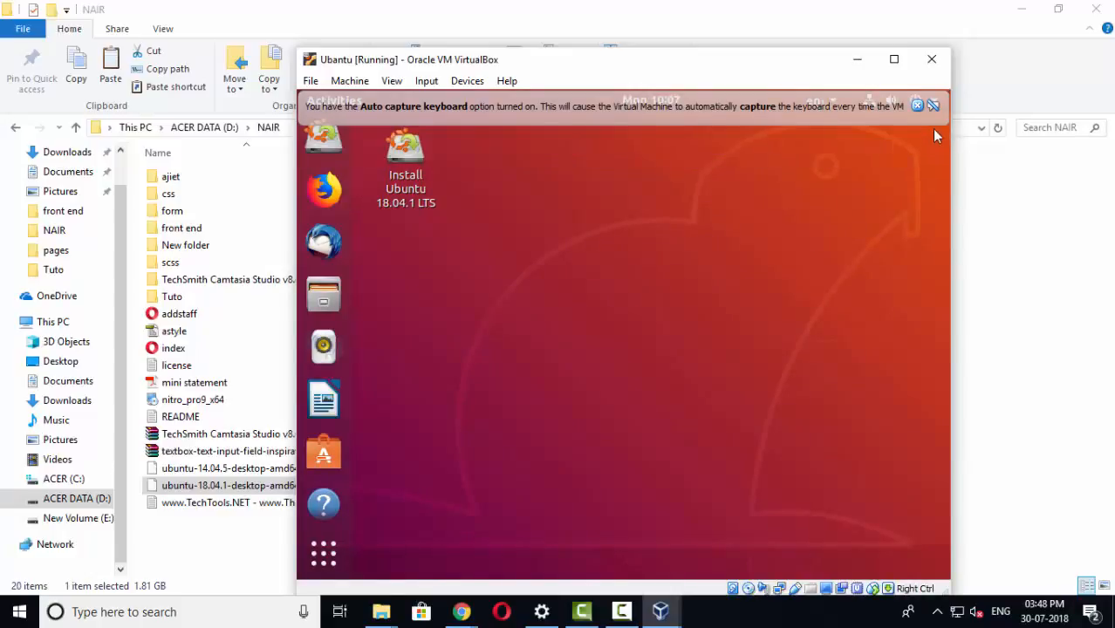
click(933, 106)
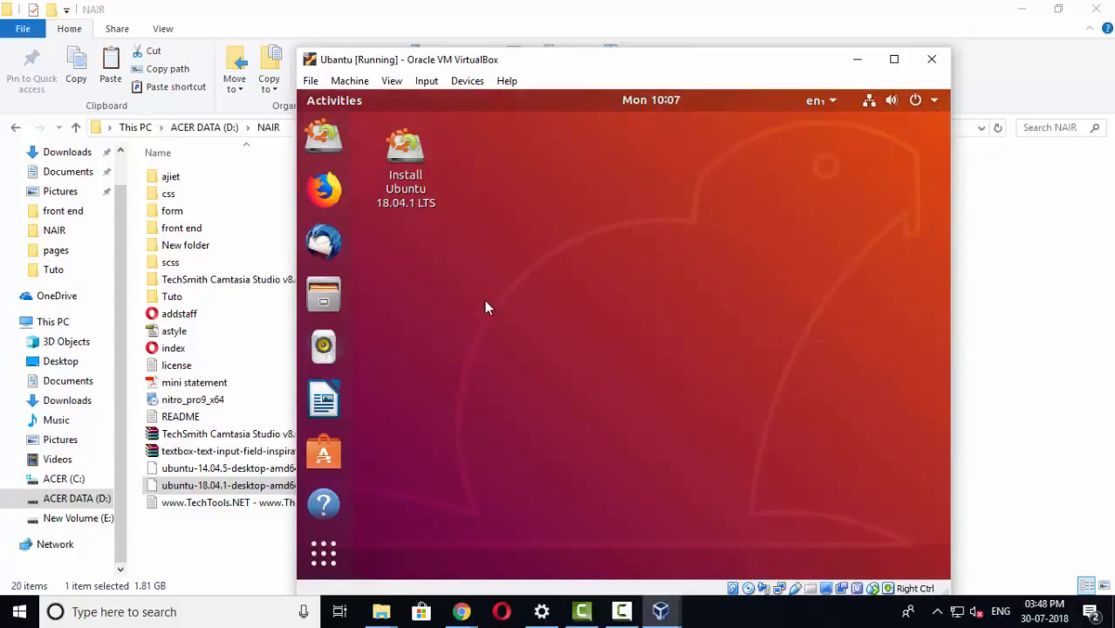
click(893, 58)
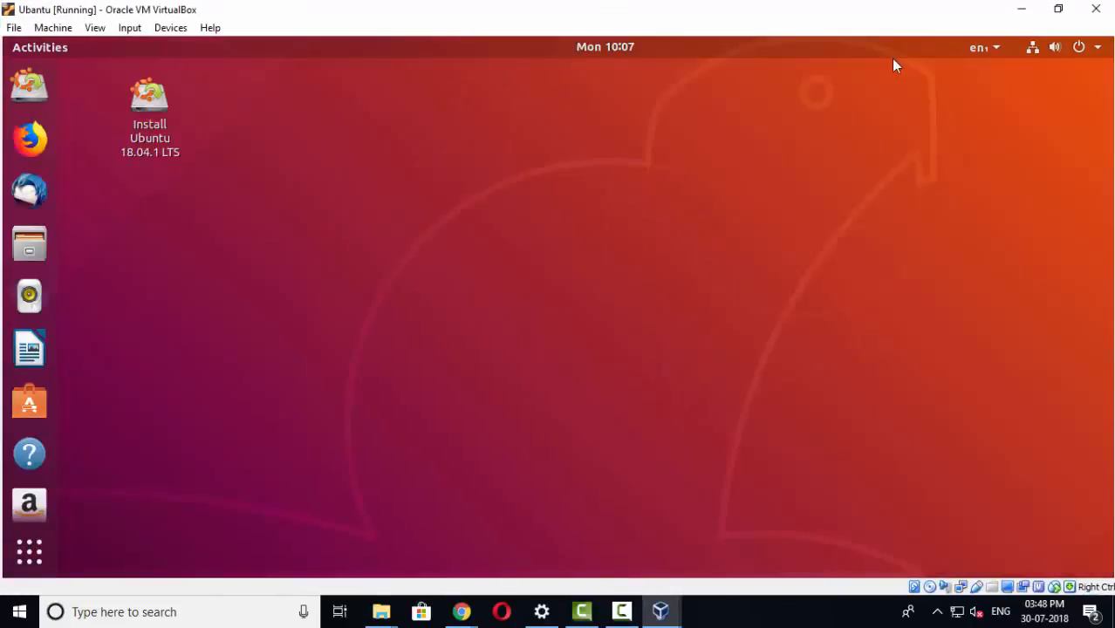